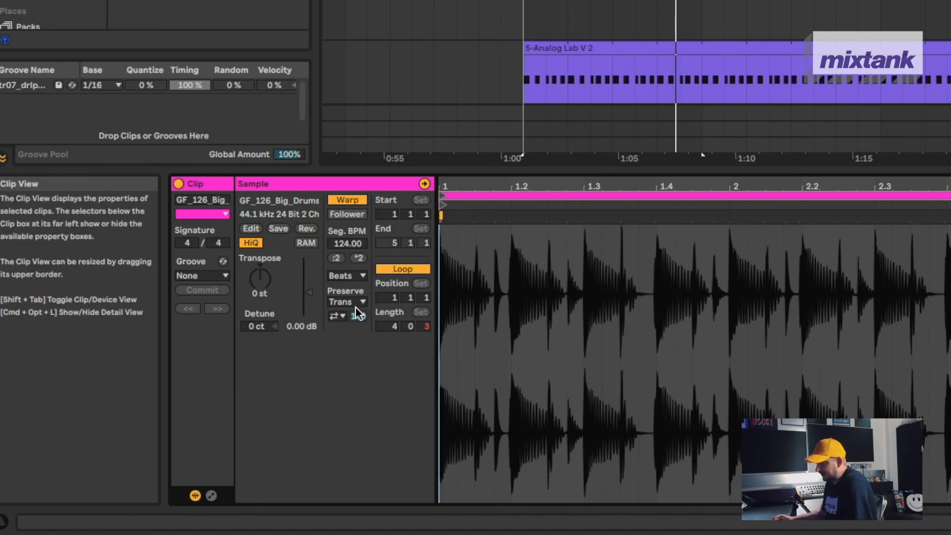
Set the drum clip's transient loop mode to forward without looping, try the transient envelope at 52, and restore it to 100
{"action": "left_click", "coordinate": [342, 317]}
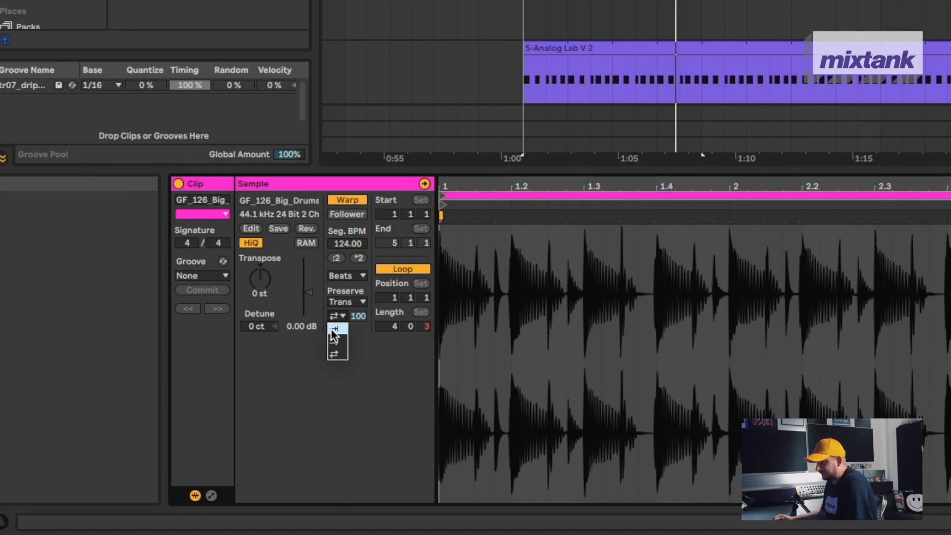
{"action": "left_click", "coordinate": [332, 330]}
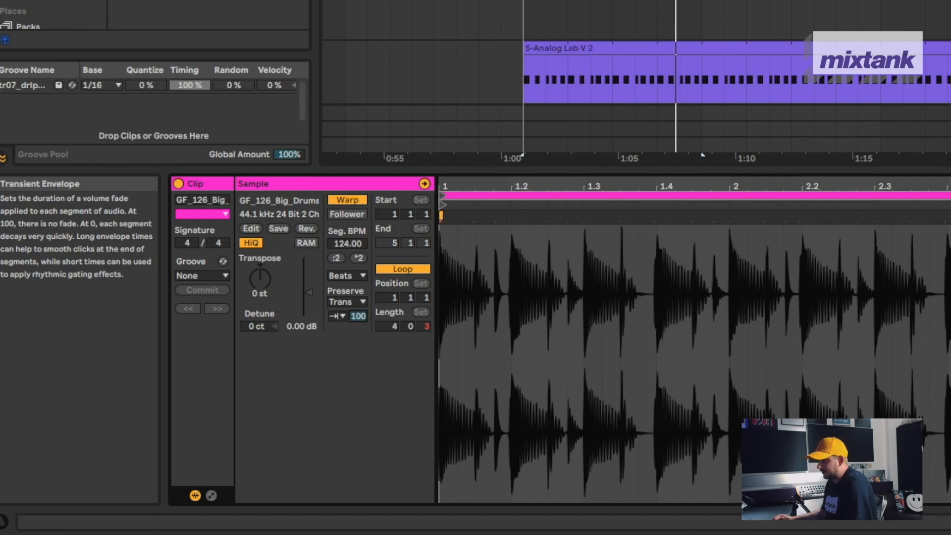
{"action": "left_click_drag", "start_coordinate": [358, 316], "coordinate": [362, 370]}
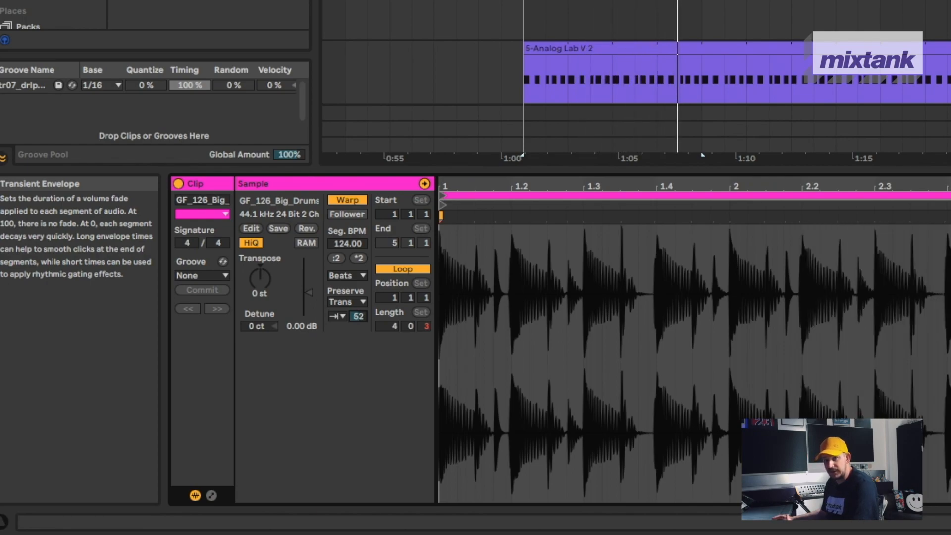
{"action": "left_click_drag", "start_coordinate": [358, 317], "coordinate": [358, 271]}
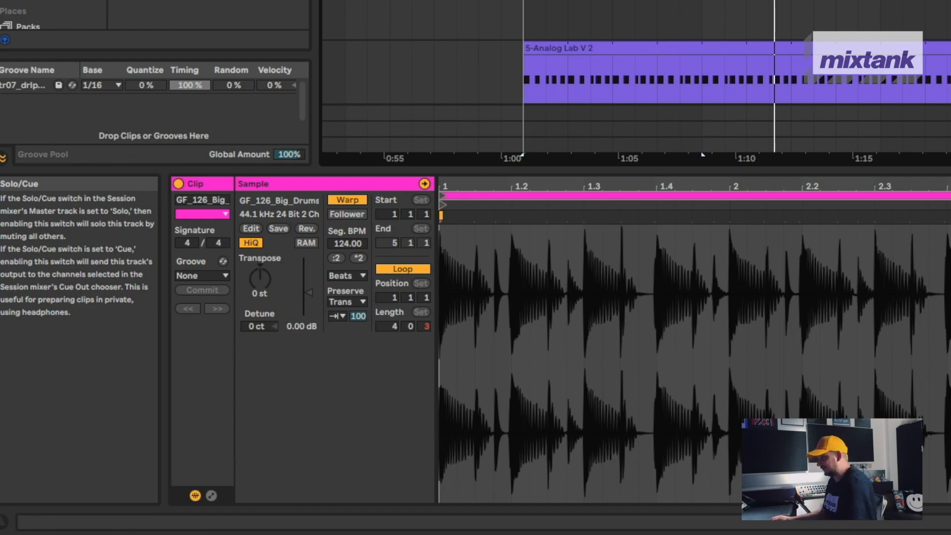
Audition the drum loop while shortening its transient envelope and bringing it back to 100
{"action": "key", "text": "space"}
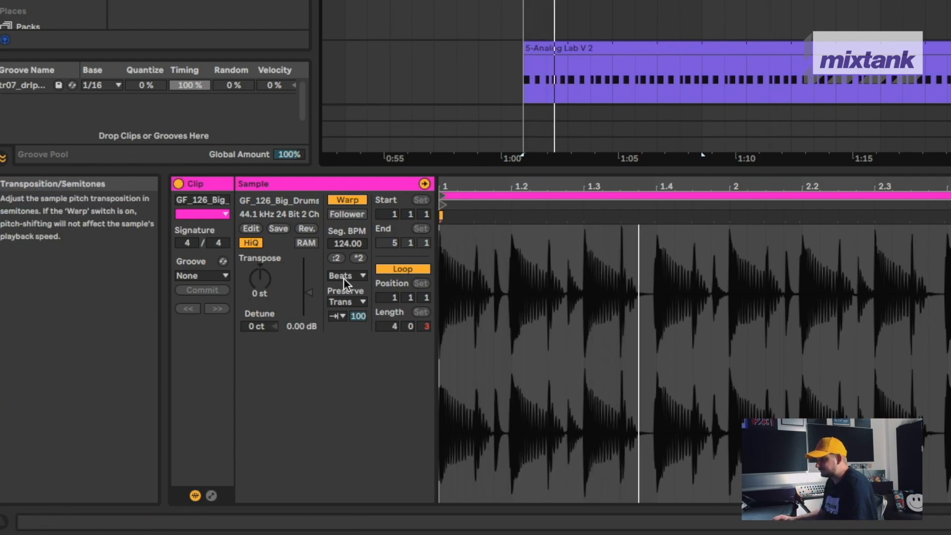
{"action": "left_click_drag", "start_coordinate": [360, 317], "coordinate": [360, 340]}
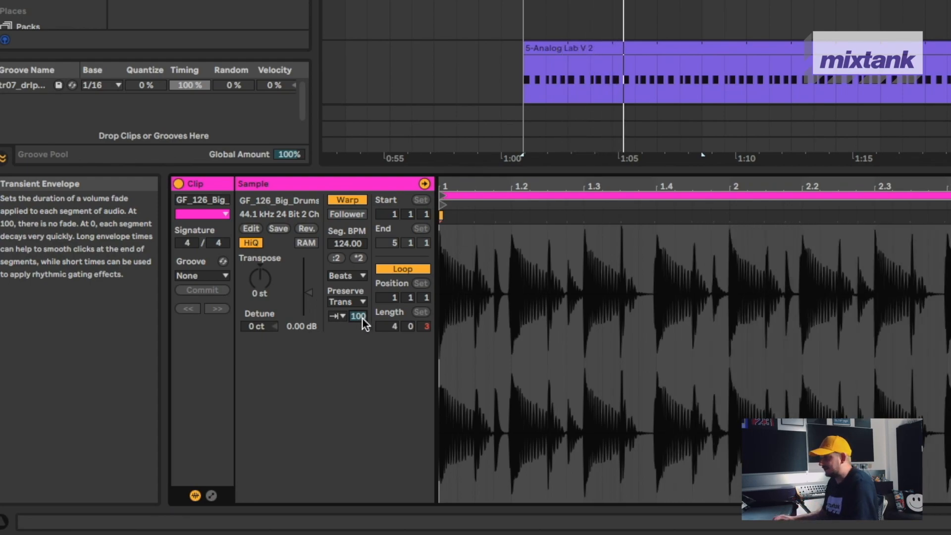
{"action": "mouse_move", "coordinate": [363, 318]}
{"action": "left_mouse_down"}
{"action": "mouse_move", "coordinate": [363, 356]}
{"action": "mouse_move", "coordinate": [361, 316]}
{"action": "left_mouse_up"}
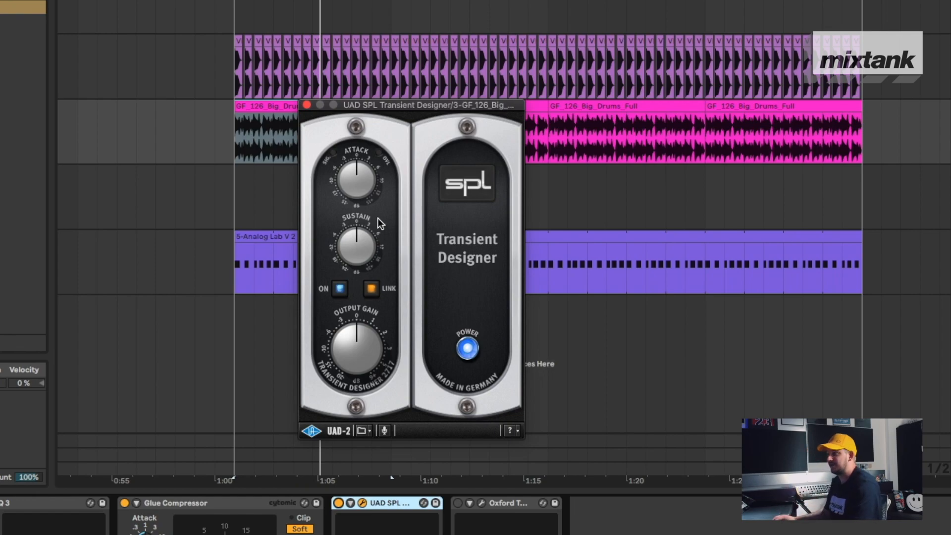
Play the drums and shape them with the SPL Transient Designer by raising the attack and lowering the sustain
{"action": "key", "text": "space"}
{"action": "left_click_drag", "start_coordinate": [359, 185], "coordinate": [368, 179]}
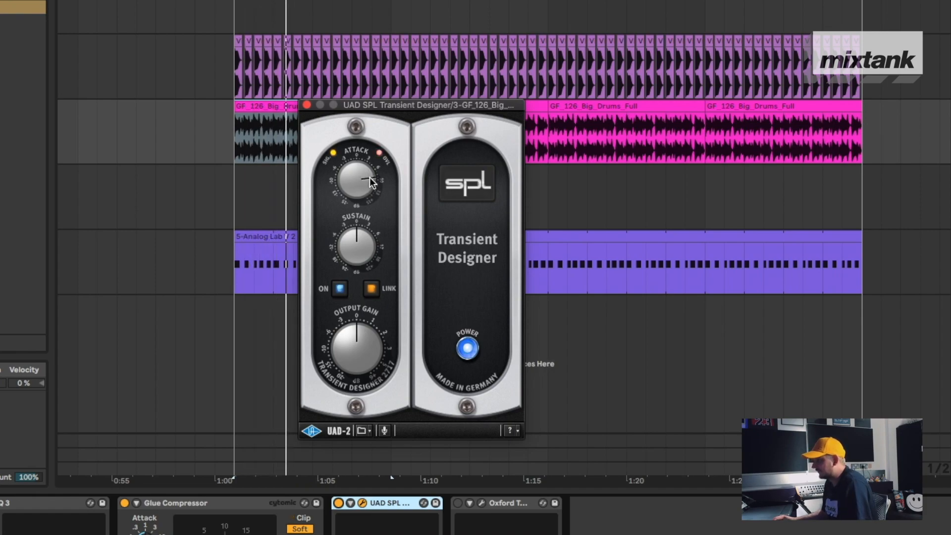
{"action": "left_click_drag", "start_coordinate": [355, 230], "coordinate": [347, 230]}
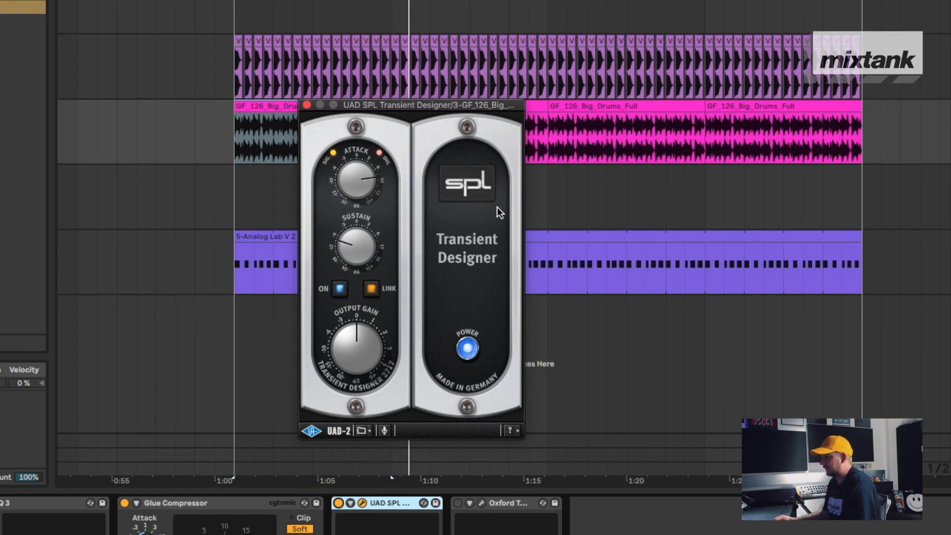
Compare the drums with the Transient Designer bypassed and active, and reduce its attack to a more moderate boost during playback
{"action": "left_click", "coordinate": [339, 503]}
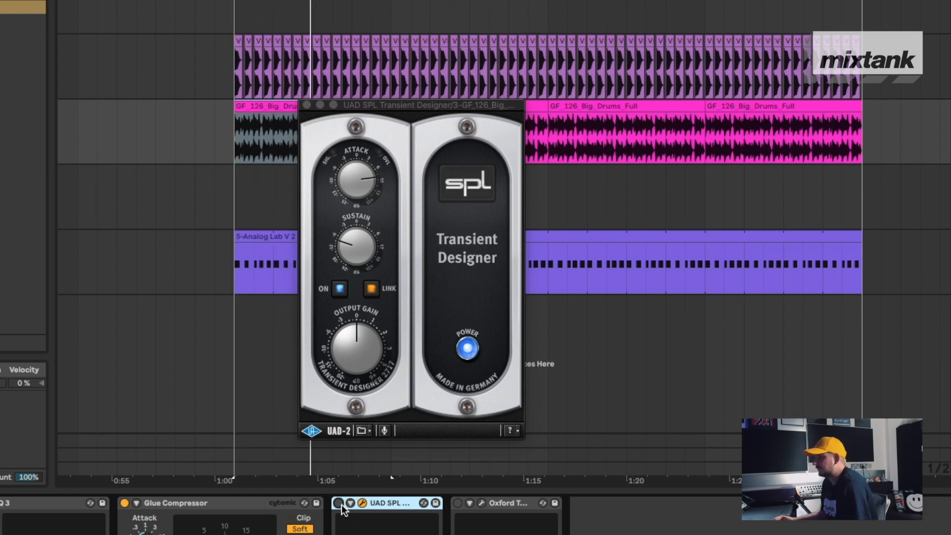
{"action": "left_click", "coordinate": [339, 504]}
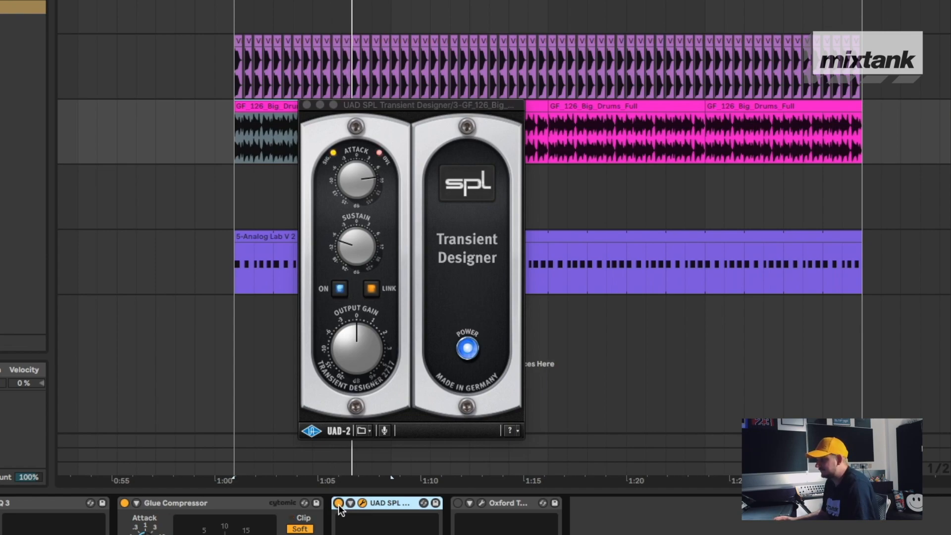
{"action": "left_click", "coordinate": [375, 192]}
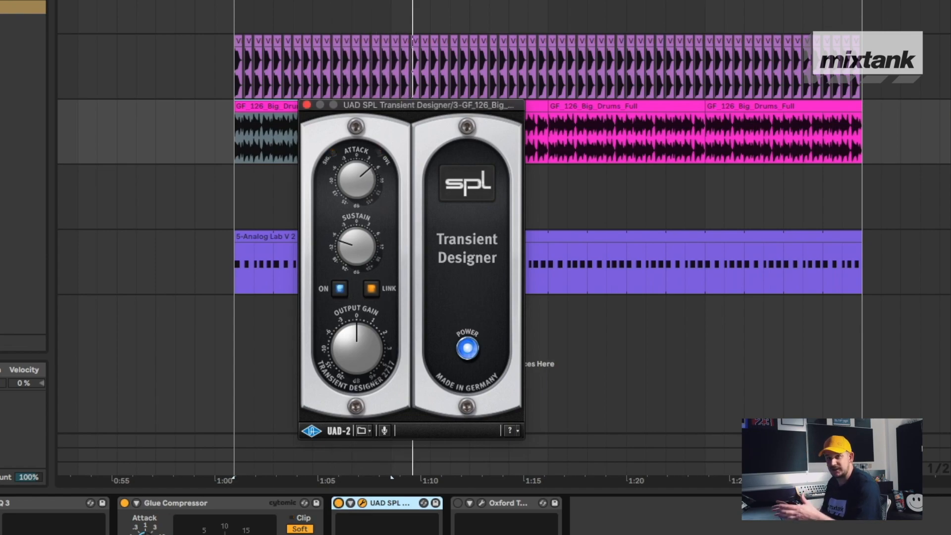
{"action": "key", "text": "space"}
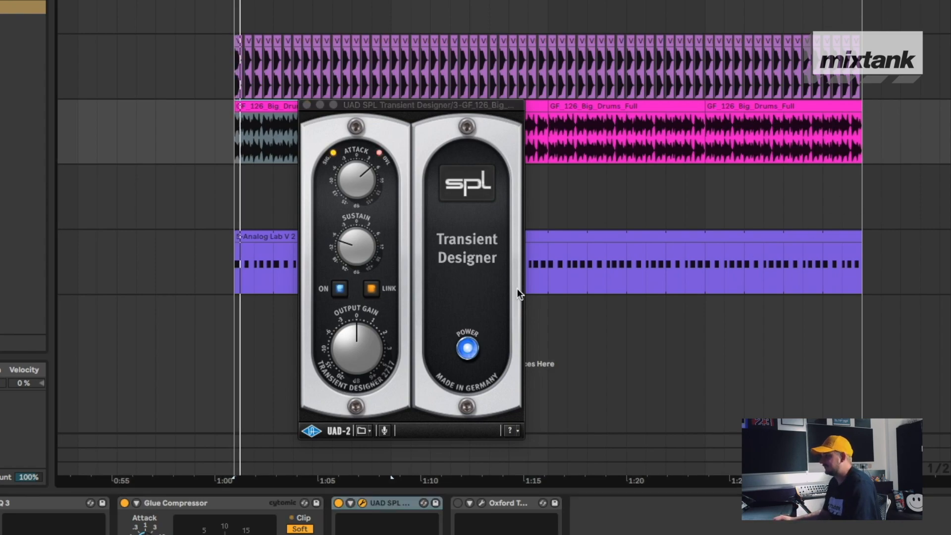
{"action": "left_click", "coordinate": [370, 173]}
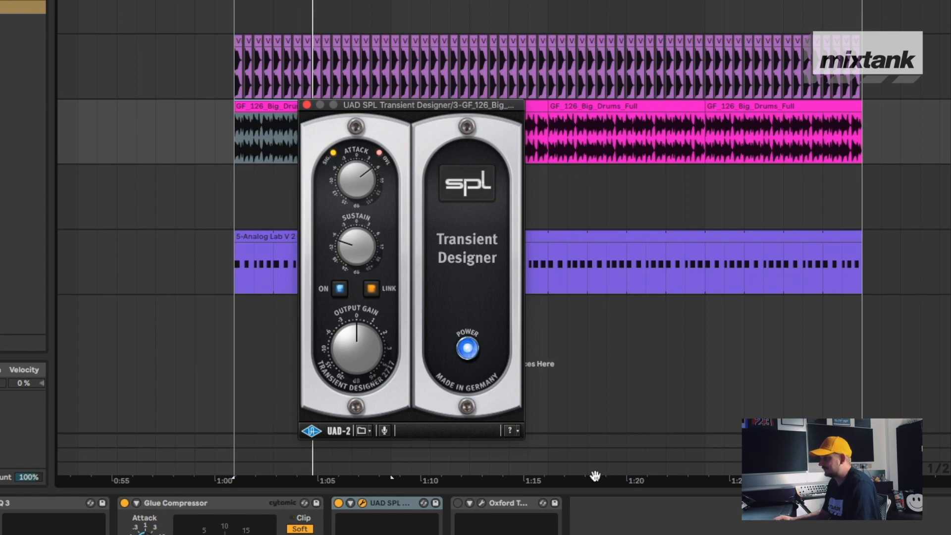
Compare the drums with and without the Transient Designer, and leave the device switched off
{"action": "left_click", "coordinate": [340, 503]}
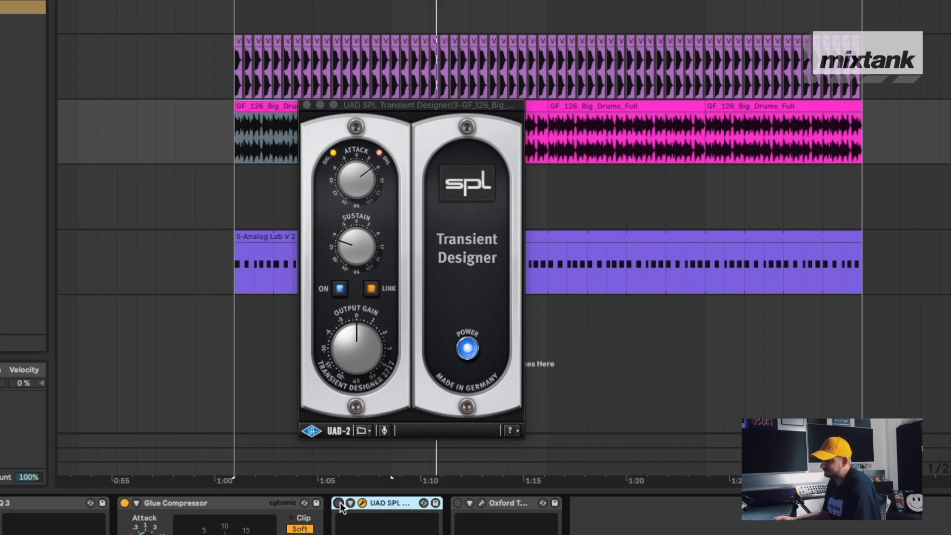
{"action": "left_click", "coordinate": [339, 502]}
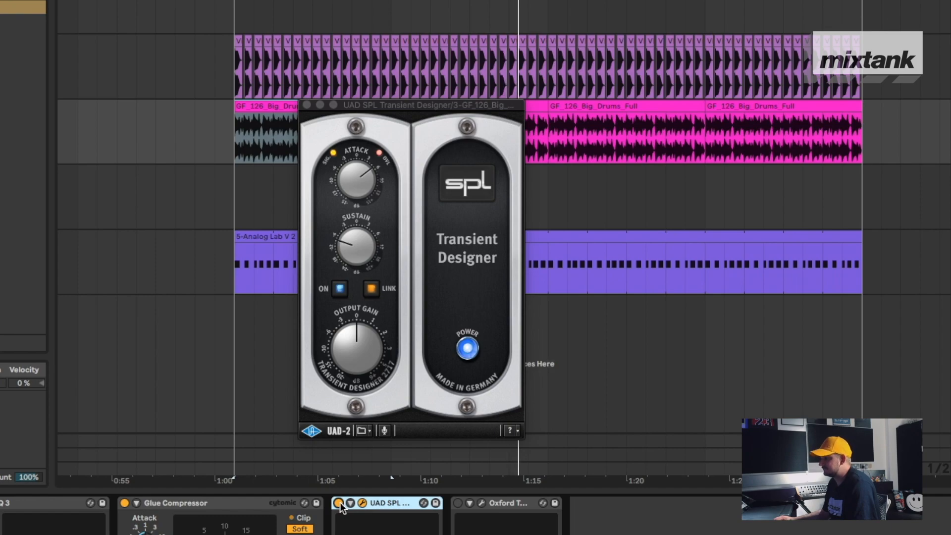
{"action": "left_click", "coordinate": [339, 502]}
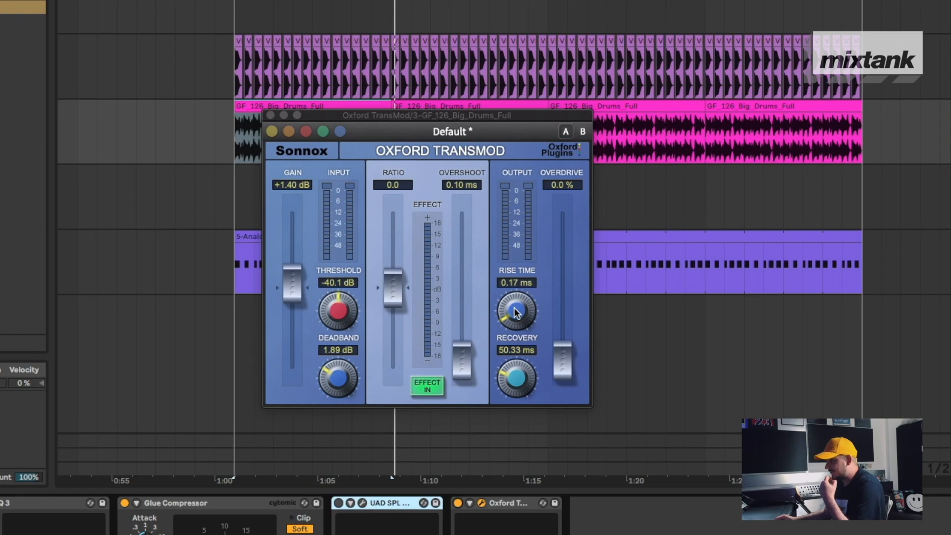
Set the Oxford TransMod's rise time to 0.32 ms and recovery to 45.07 ms, and play the drums with the effect bypassed
{"action": "left_click_drag", "start_coordinate": [520, 288], "coordinate": [521, 283]}
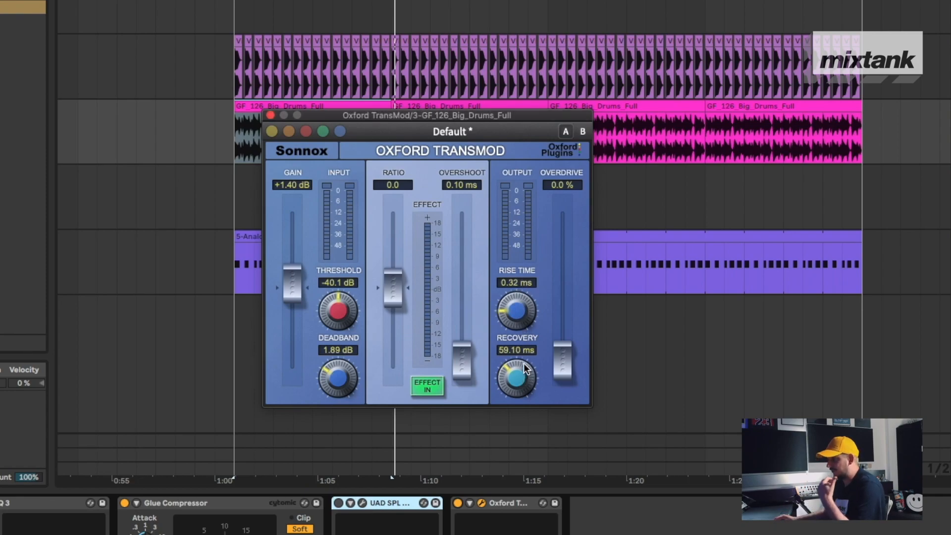
{"action": "mouse_move", "coordinate": [466, 375]}
{"action": "left_mouse_down"}
{"action": "mouse_move", "coordinate": [462, 245]}
{"action": "mouse_move", "coordinate": [452, 384]}
{"action": "left_mouse_up"}
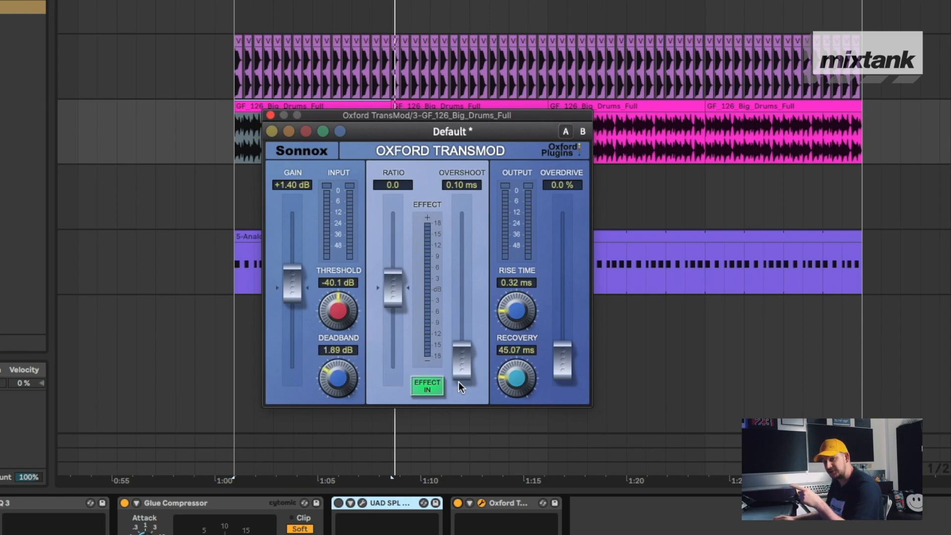
{"action": "left_click", "coordinate": [431, 389]}
{"action": "key", "text": "space"}
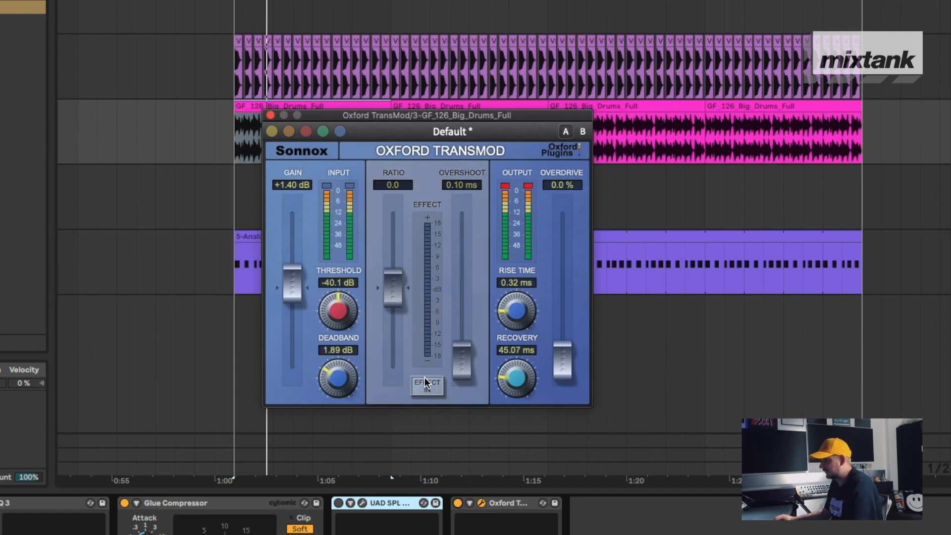
Switch the TransMod effect in and set the ratio to +0.88, gain to +7.03 dB and overshoot to 2.69 ms
{"action": "left_click", "coordinate": [424, 384]}
{"action": "left_click_drag", "start_coordinate": [392, 293], "coordinate": [397, 203]}
{"action": "left_click_drag", "start_coordinate": [296, 284], "coordinate": [298, 265]}
{"action": "left_click_drag", "start_coordinate": [467, 365], "coordinate": [469, 297]}
{"action": "left_click_drag", "start_coordinate": [398, 230], "coordinate": [397, 240]}
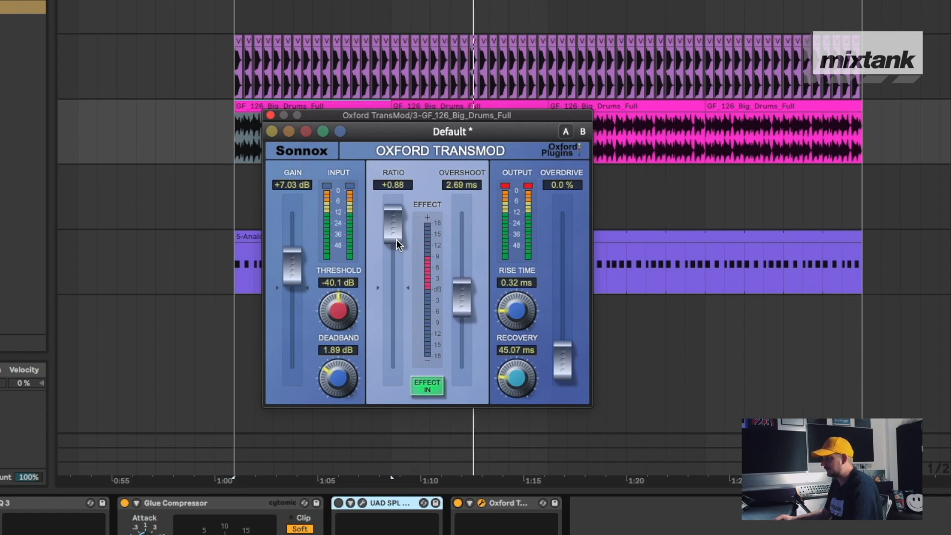
Set the TransMod's recovery to 34.29 ms, overdrive to 79.68 % and ratio to +0.23 while the drums play
{"action": "left_click_drag", "start_coordinate": [568, 361], "coordinate": [568, 256]}
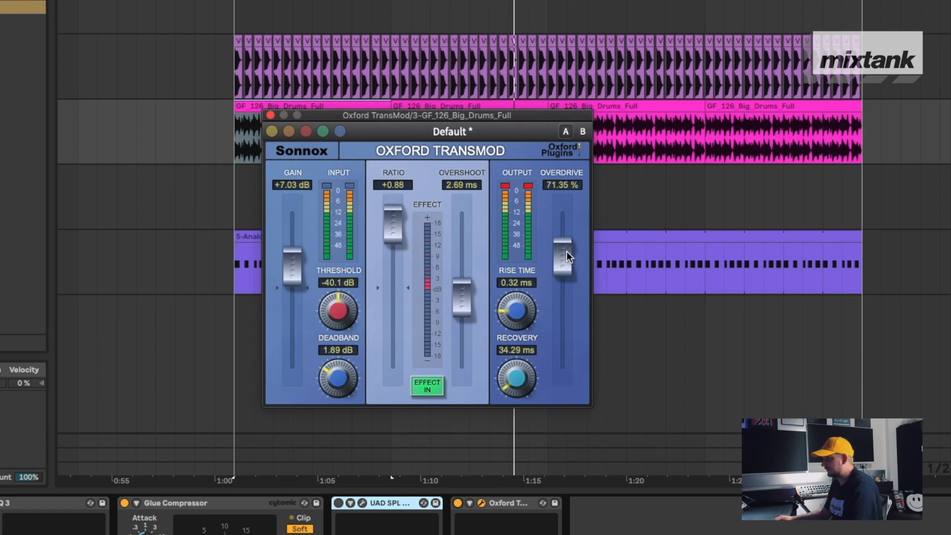
{"action": "left_click_drag", "start_coordinate": [569, 213], "coordinate": [563, 225]}
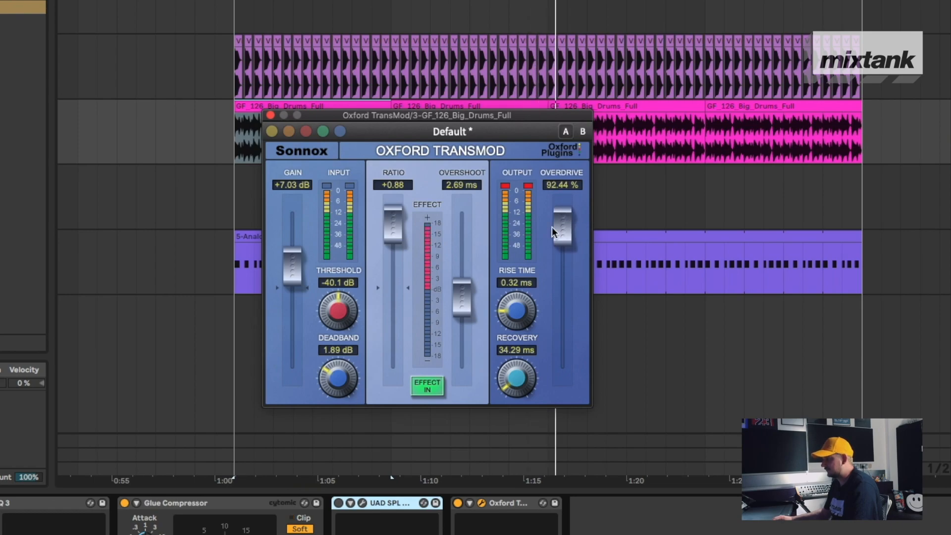
{"action": "left_click_drag", "start_coordinate": [396, 231], "coordinate": [396, 273]}
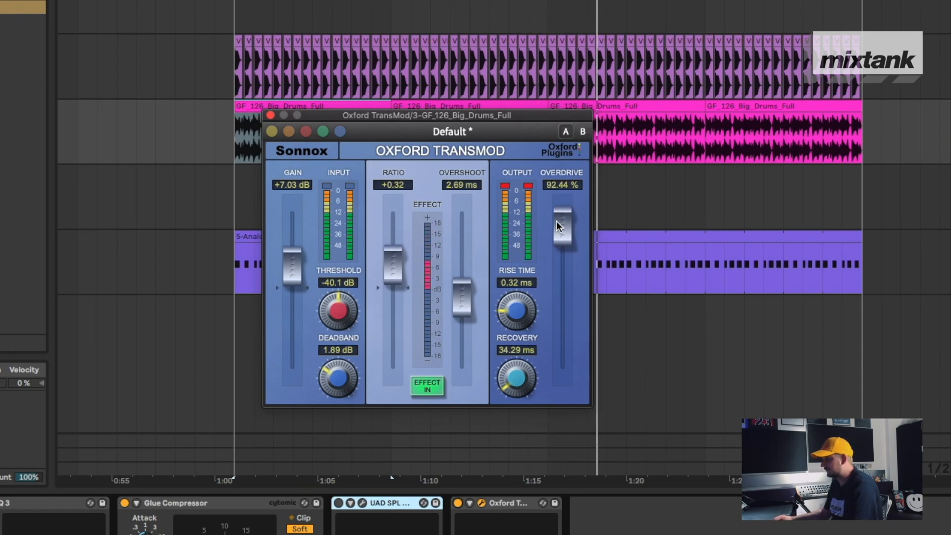
{"action": "left_click_drag", "start_coordinate": [552, 222], "coordinate": [552, 211]}
{"action": "left_click_drag", "start_coordinate": [399, 250], "coordinate": [388, 278]}
{"action": "left_click_drag", "start_coordinate": [563, 213], "coordinate": [559, 236]}
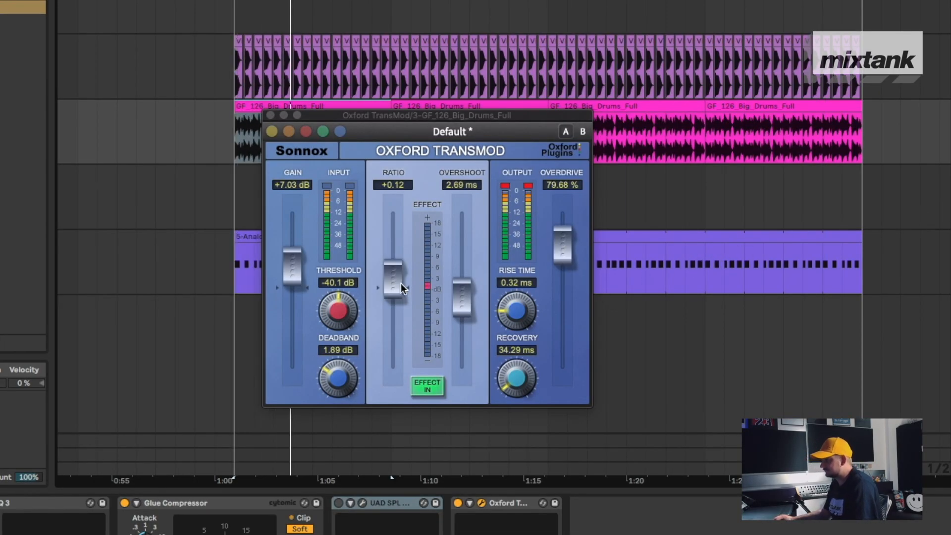
{"action": "left_click_drag", "start_coordinate": [402, 287], "coordinate": [402, 277]}
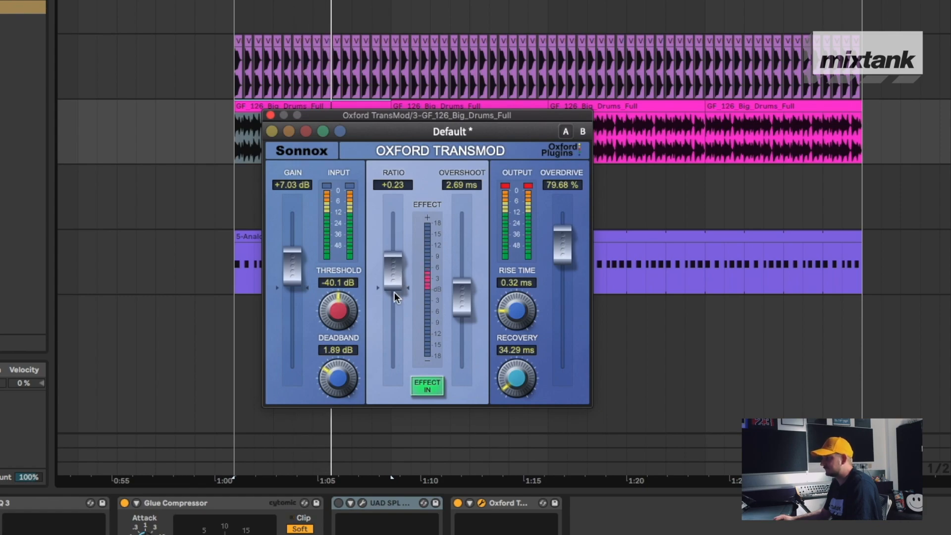
Set the TransMod's overdrive to 75.56 % and overshoot to 11.30 ms, comparing the drums with the effect out and in
{"action": "left_click", "coordinate": [429, 387]}
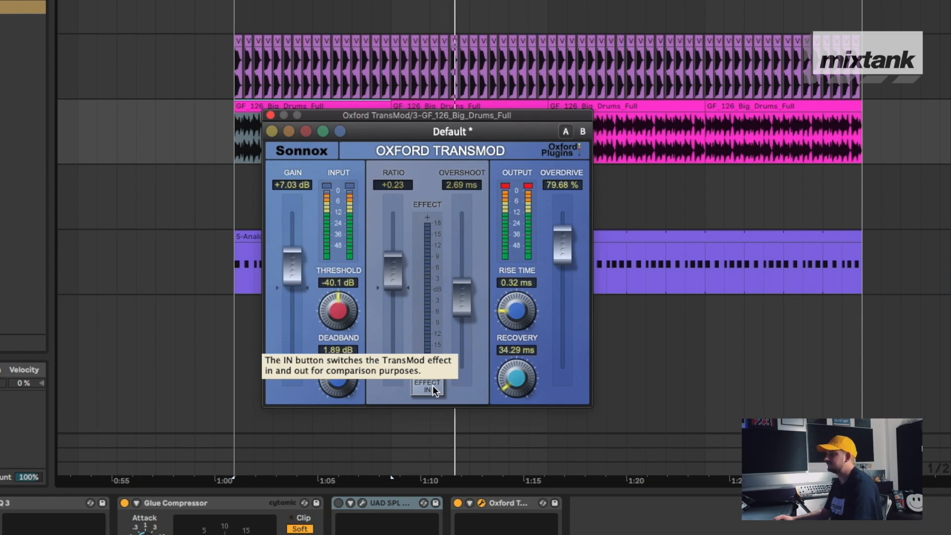
{"action": "left_click", "coordinate": [432, 387]}
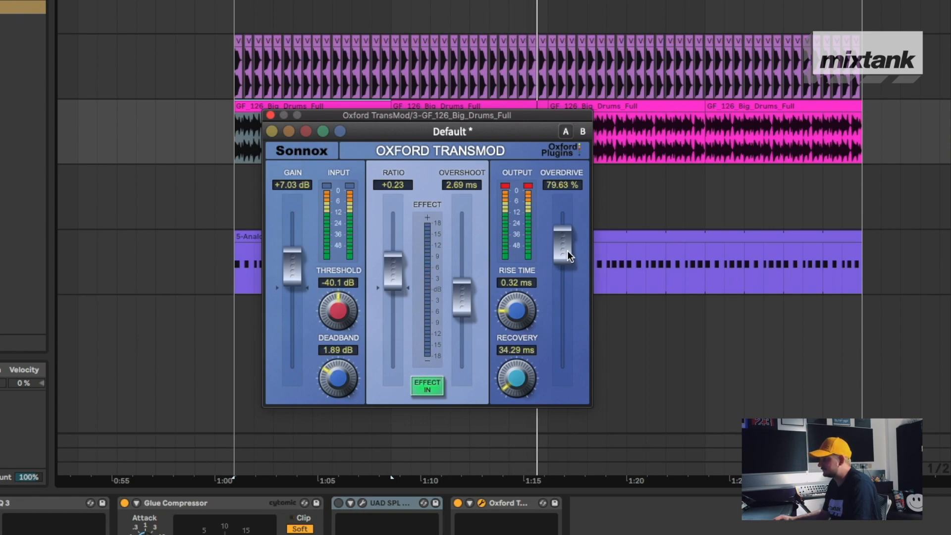
{"action": "left_click_drag", "start_coordinate": [465, 322], "coordinate": [467, 282]}
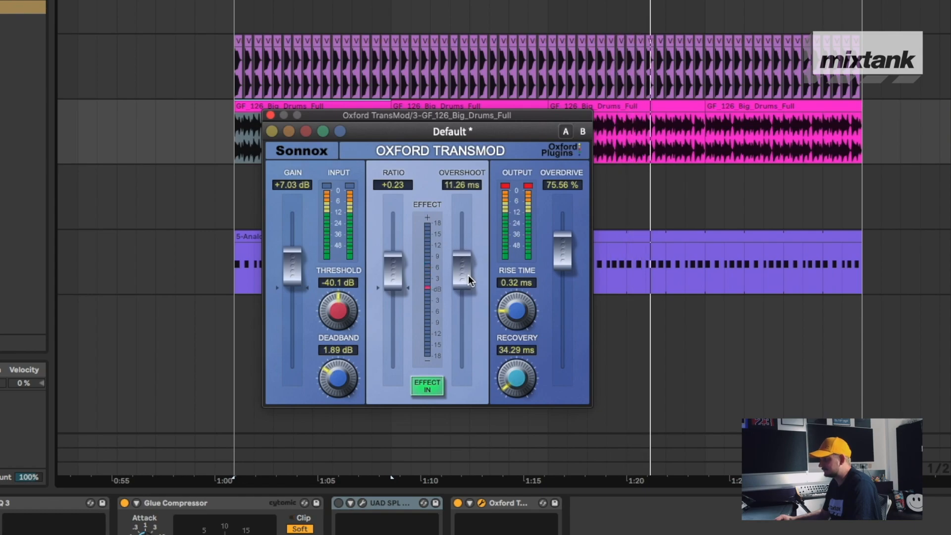
{"action": "left_click", "coordinate": [425, 388]}
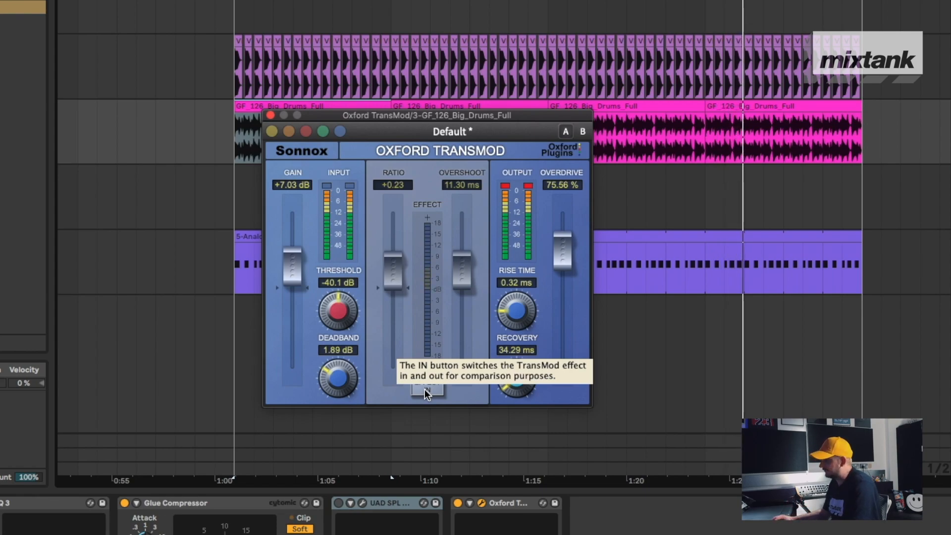
{"action": "left_click", "coordinate": [426, 391]}
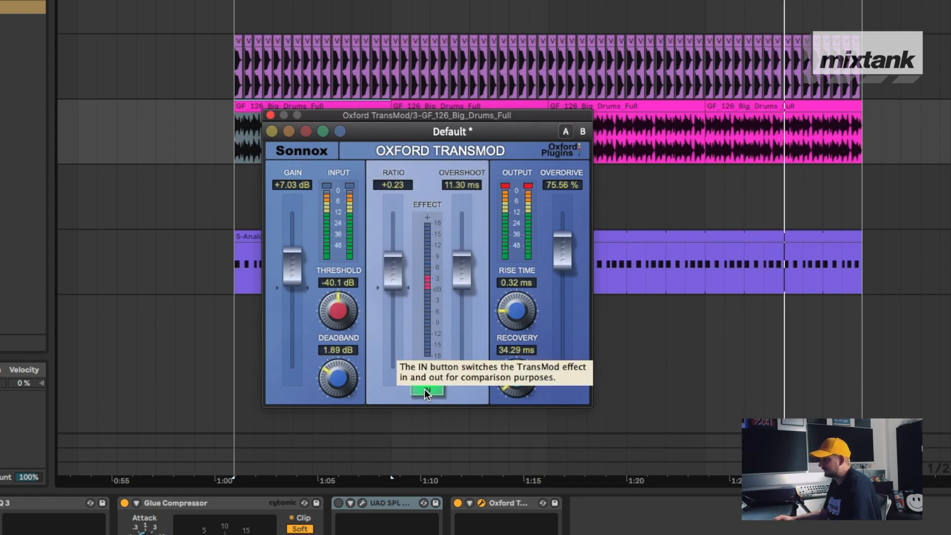